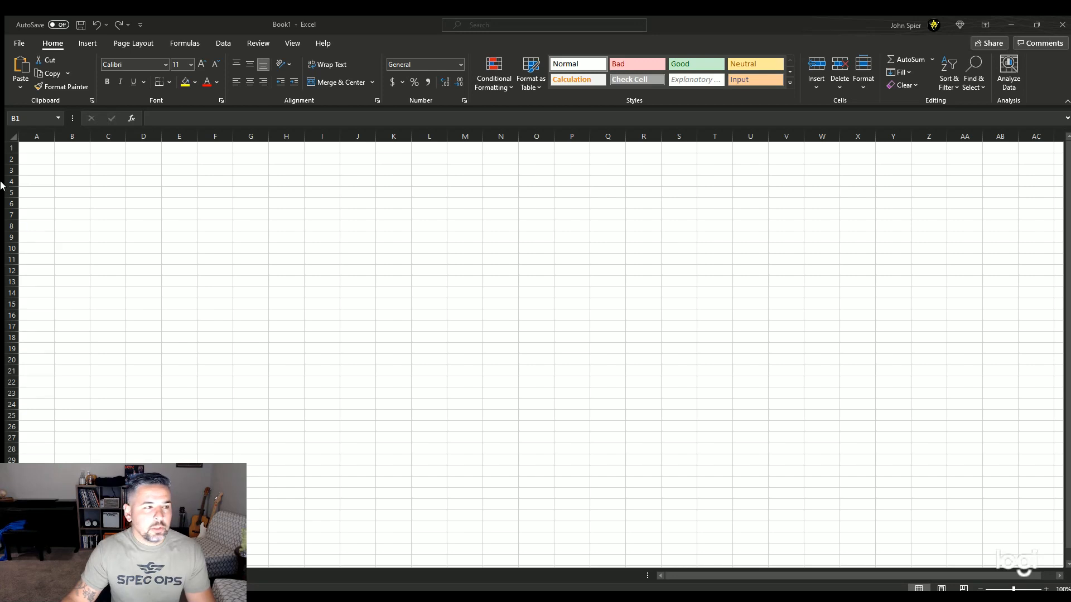
Step: Enter the column headers Material and Qty in cells A1 and B1
left_click(41, 141)
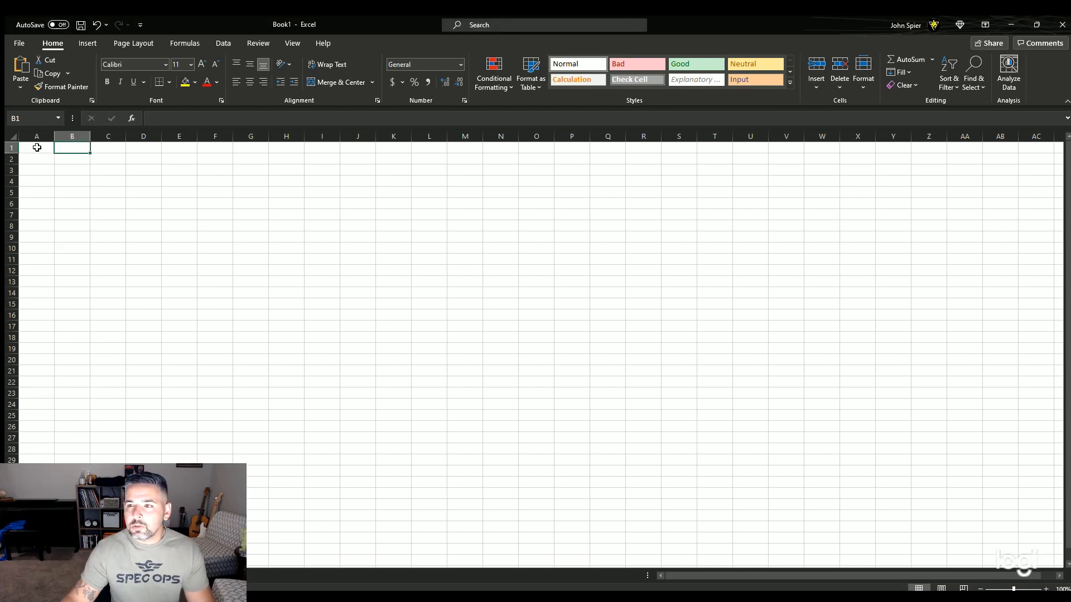
left_click(35, 148)
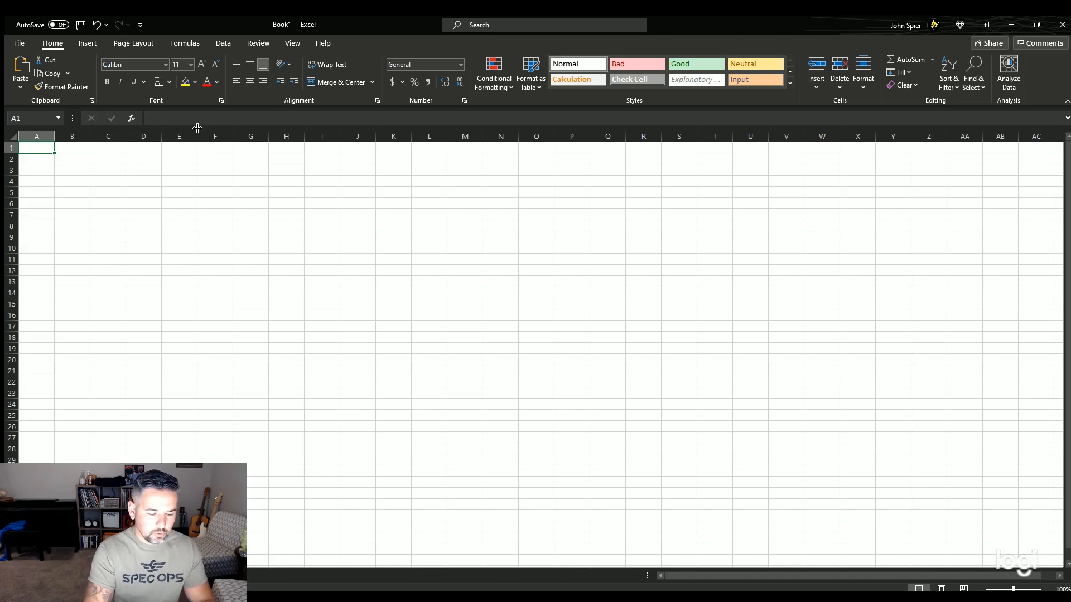
type("Material")
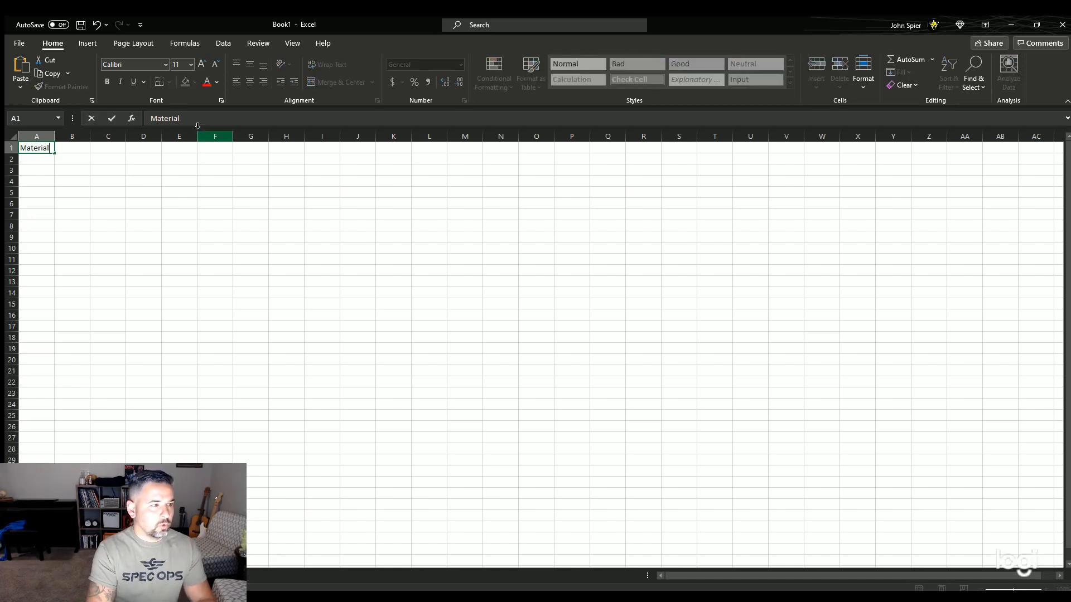
key("Tab")
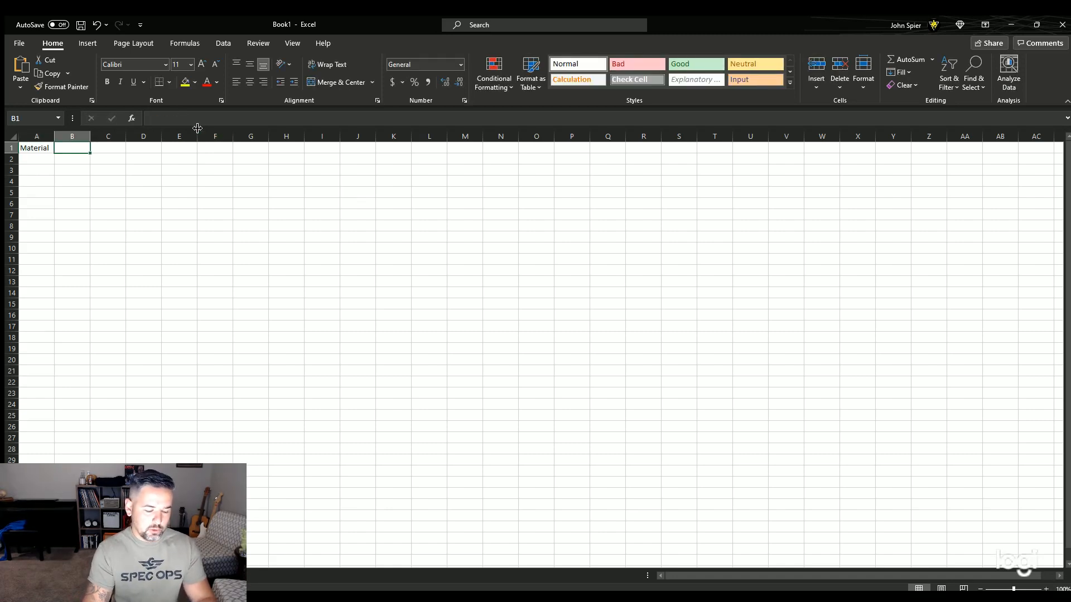
type("Qty")
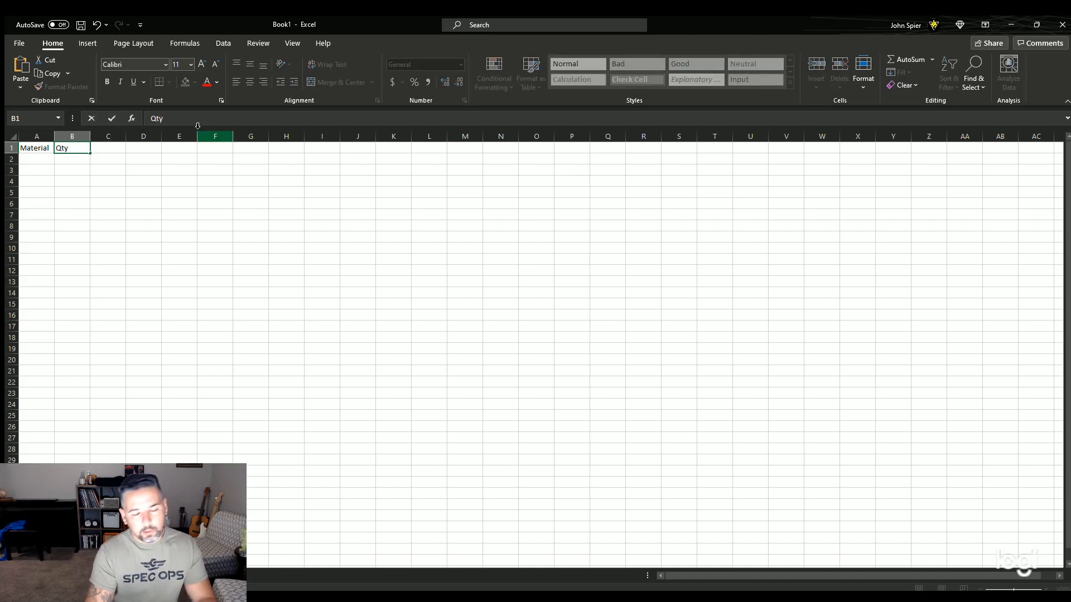
key("Tab")
Step: Enter the column headers Location and Area in cells C1 and D1
type("Lo")
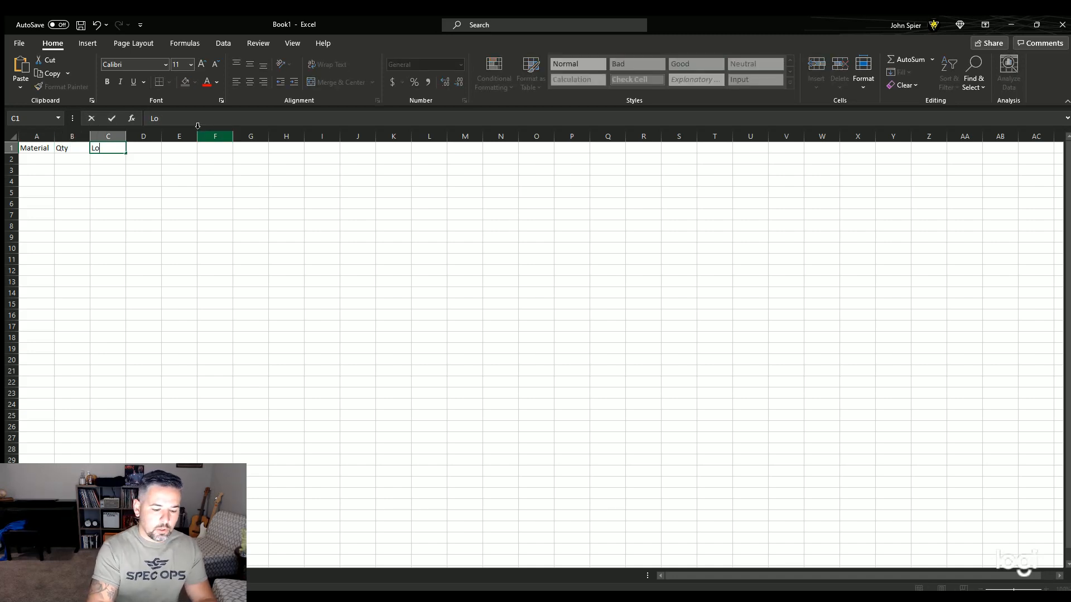
type("cat")
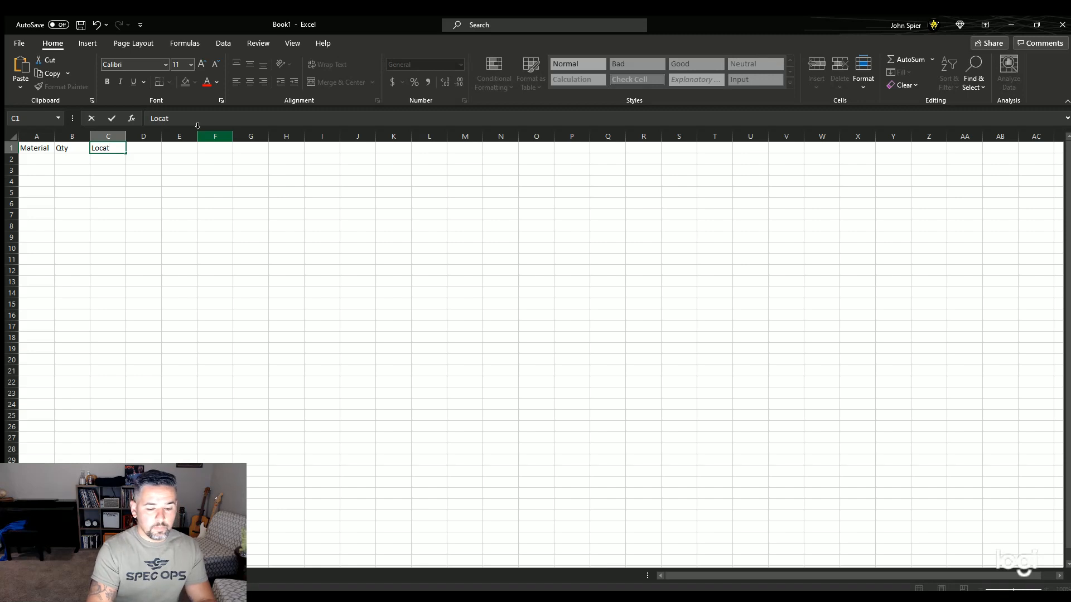
type("ion")
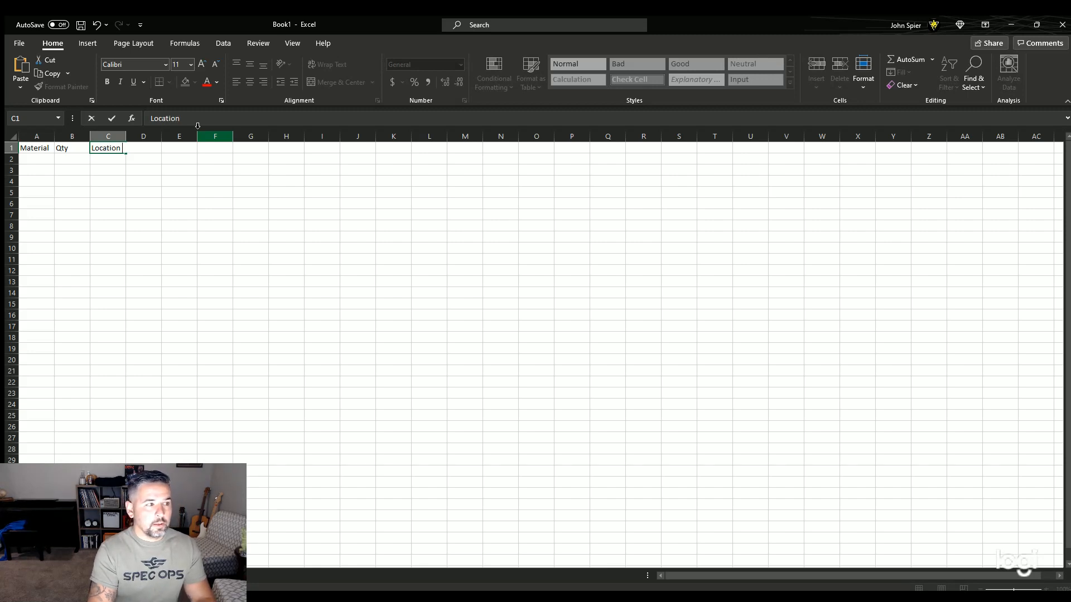
type(" Aera")
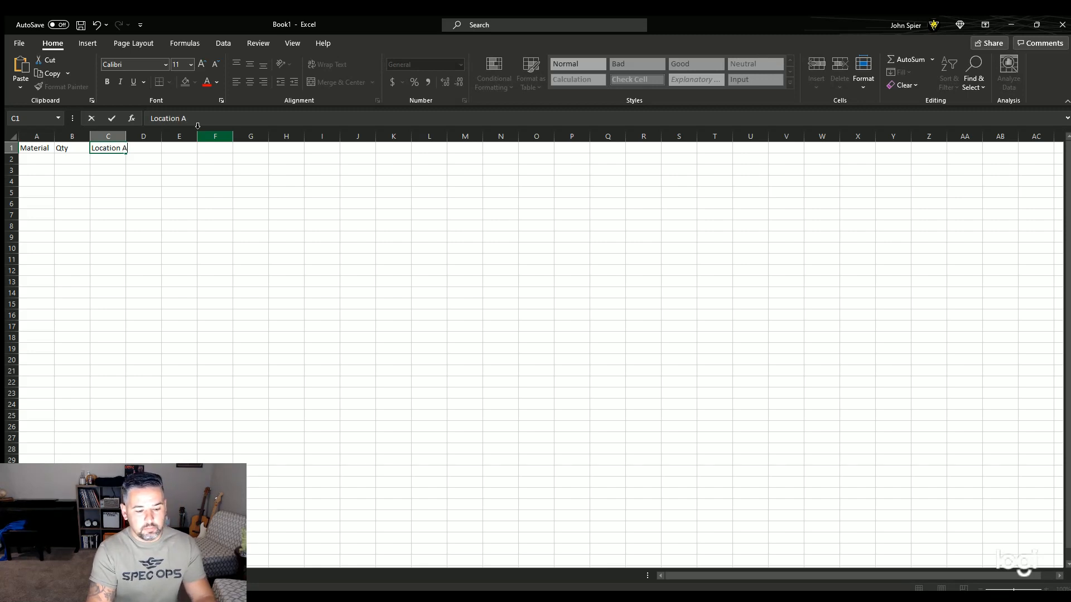
key("BackSpace")
key("BackSpace")
key("BackSpace")
key("BackSpace")
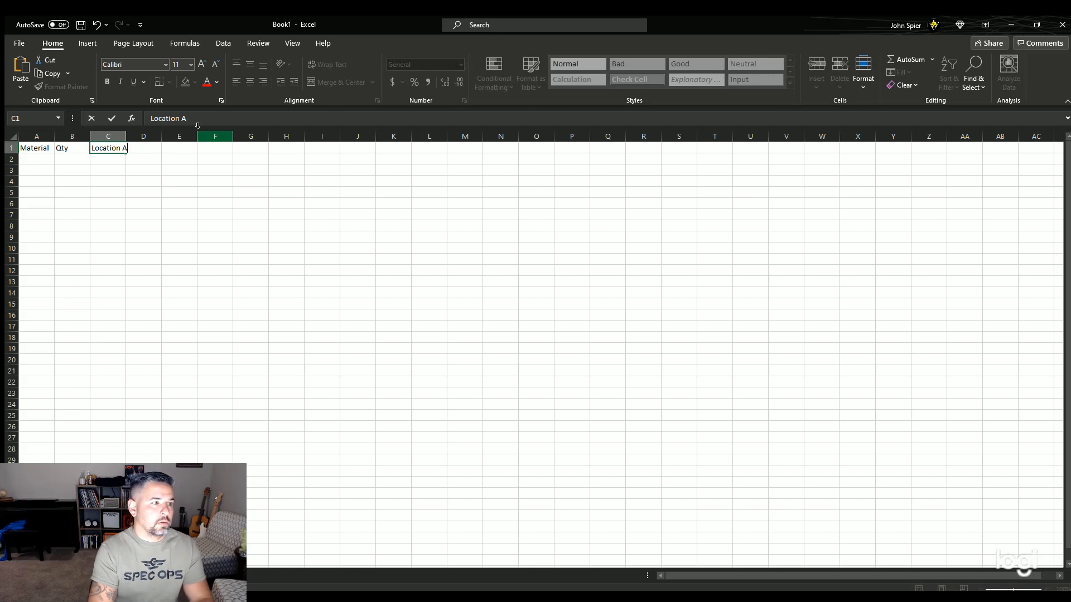
key("Tab")
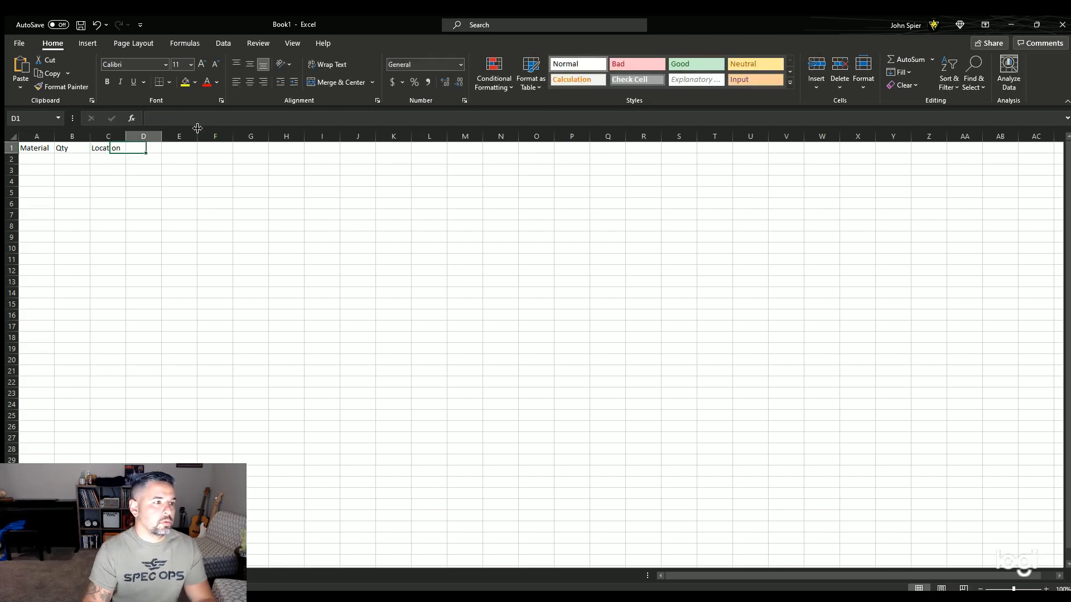
type("Area")
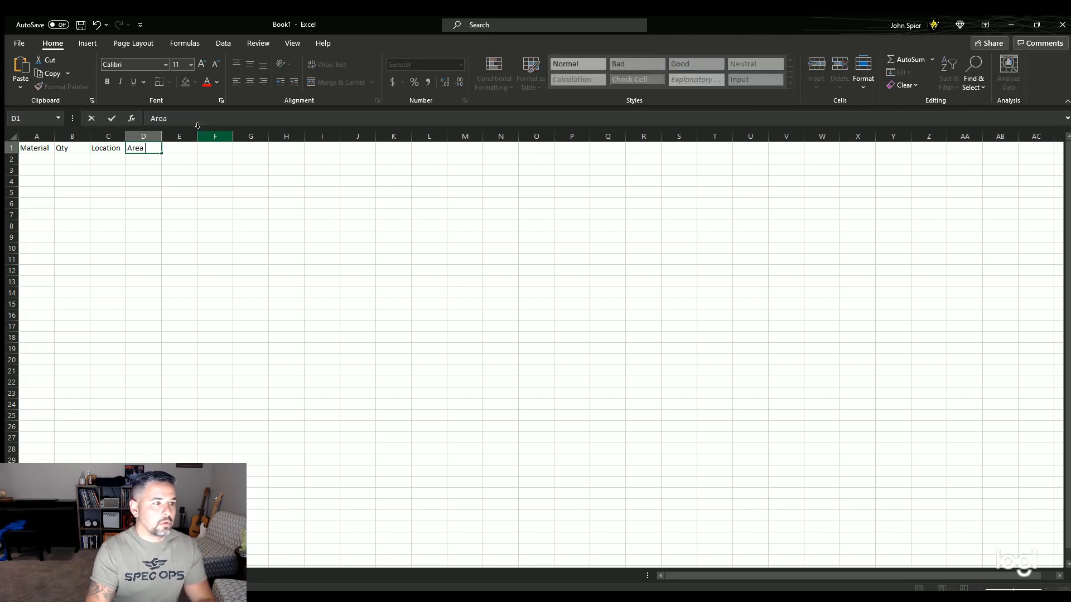
key("Return")
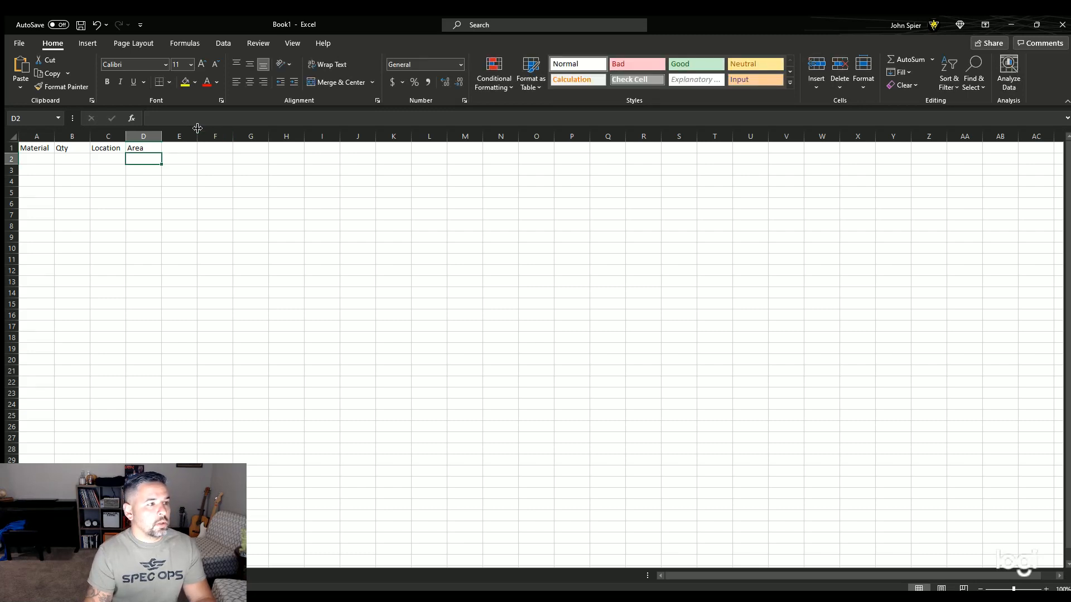
Step: Enter the numbers 1, 2, 3 and 4 in cells A2 to A5 under Material
key("Left")
key("Left")
key("Left")
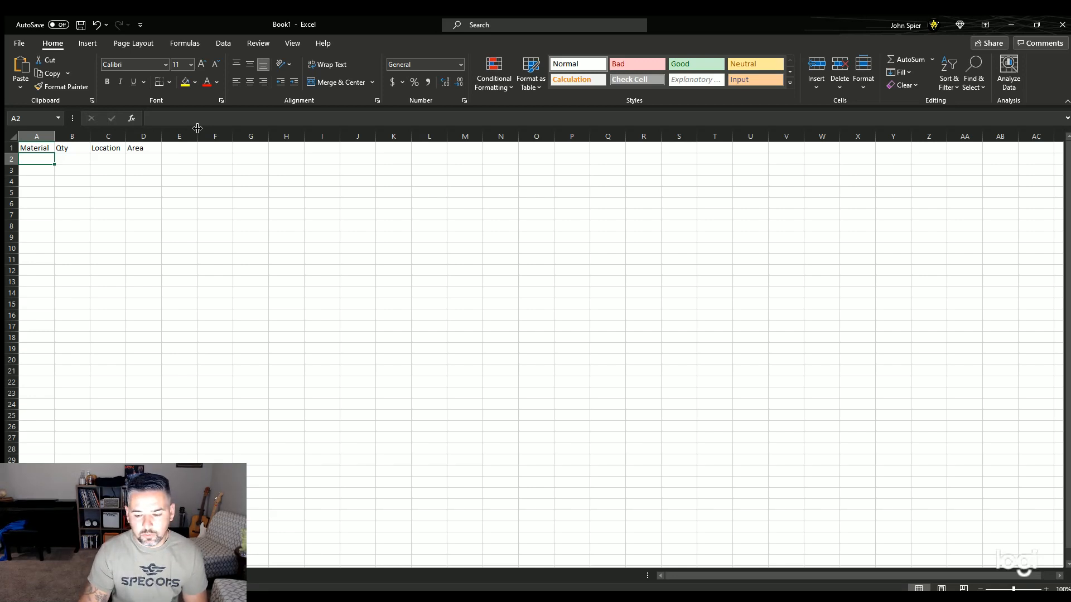
type("1")
key("Return")
type("2")
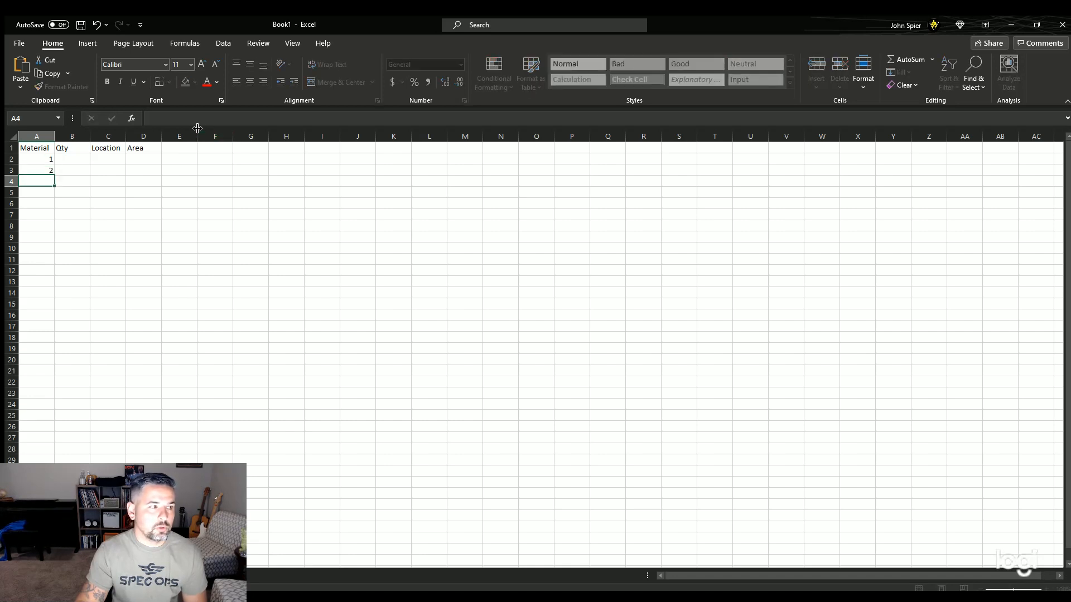
key("Return")
type("3")
key("Return")
type("4")
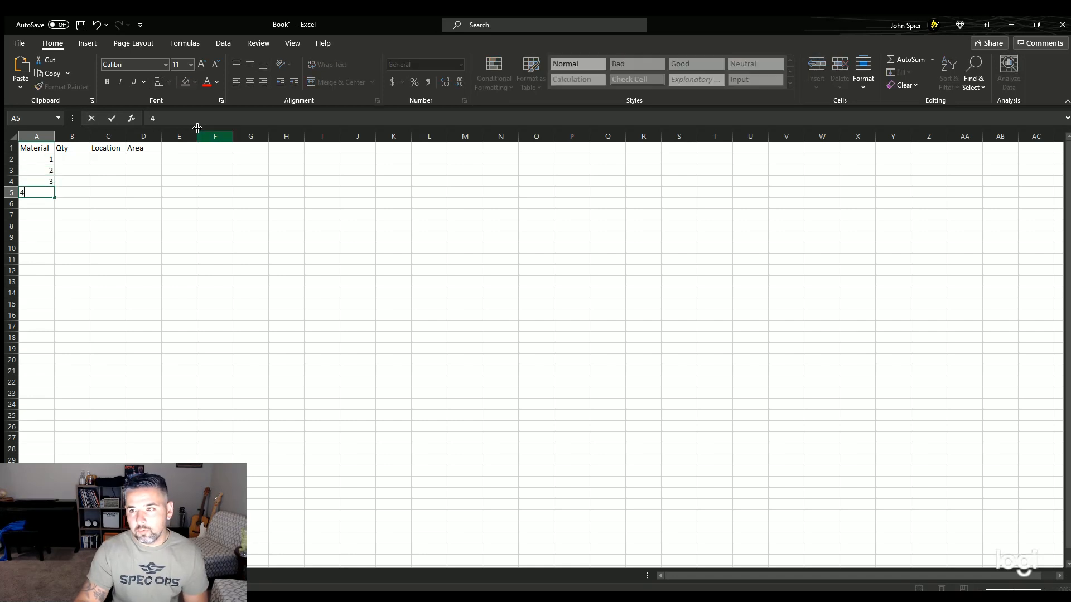
key("Return")
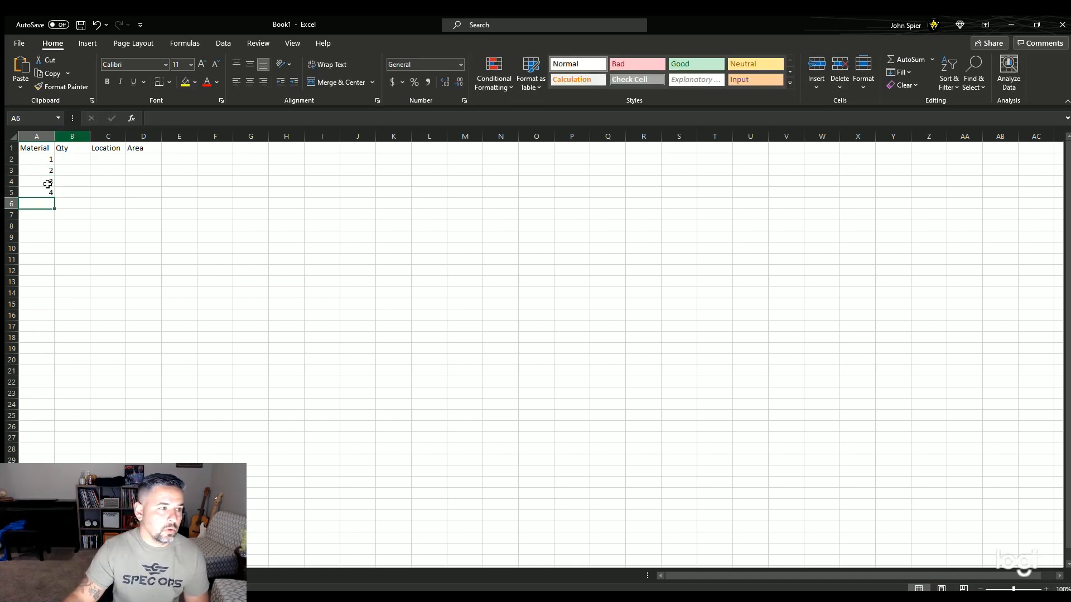
Step: Extend the number series from A2:A5 down the Material column to row 221
left_click(44, 160)
left_click_drag(43, 160, 43, 190)
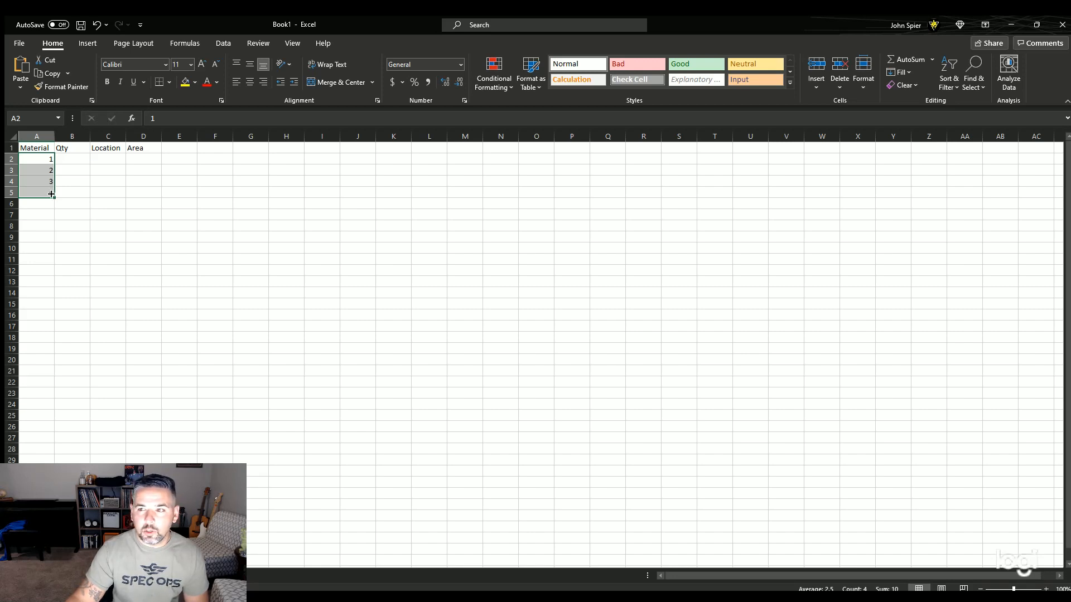
left_click_drag(51, 194, 22, 434)
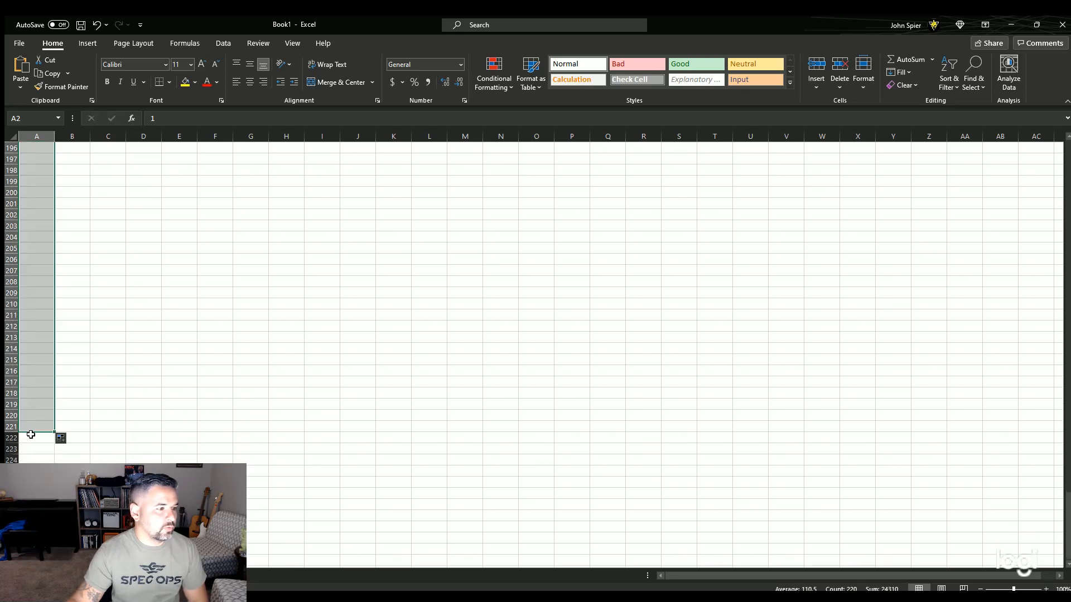
scroll(141, 187, "up", 4)
scroll(141, 187, "up", 20)
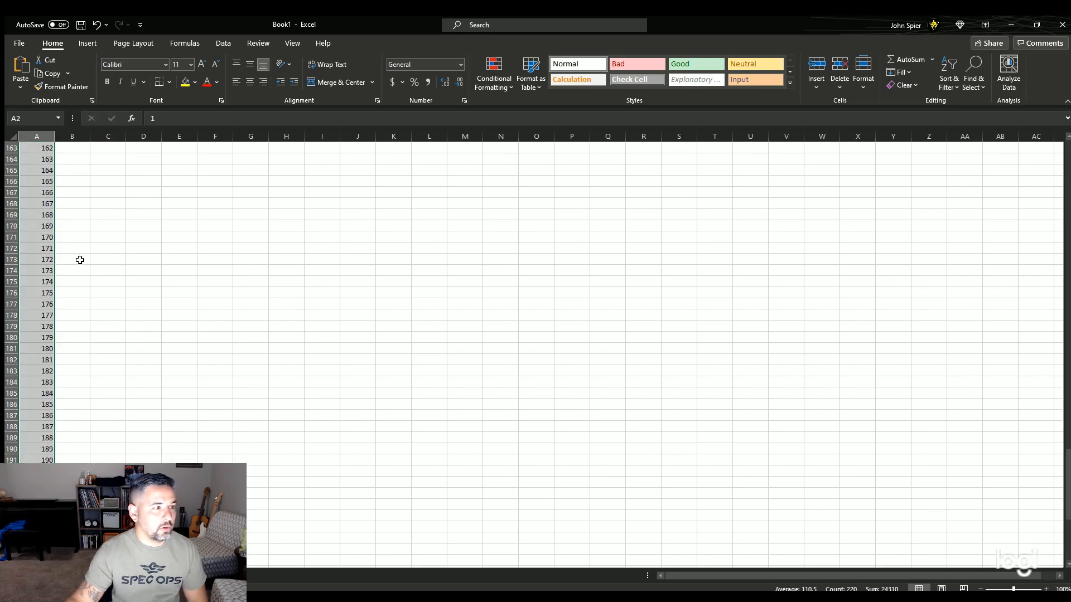
scroll(23, 188, "up", 20)
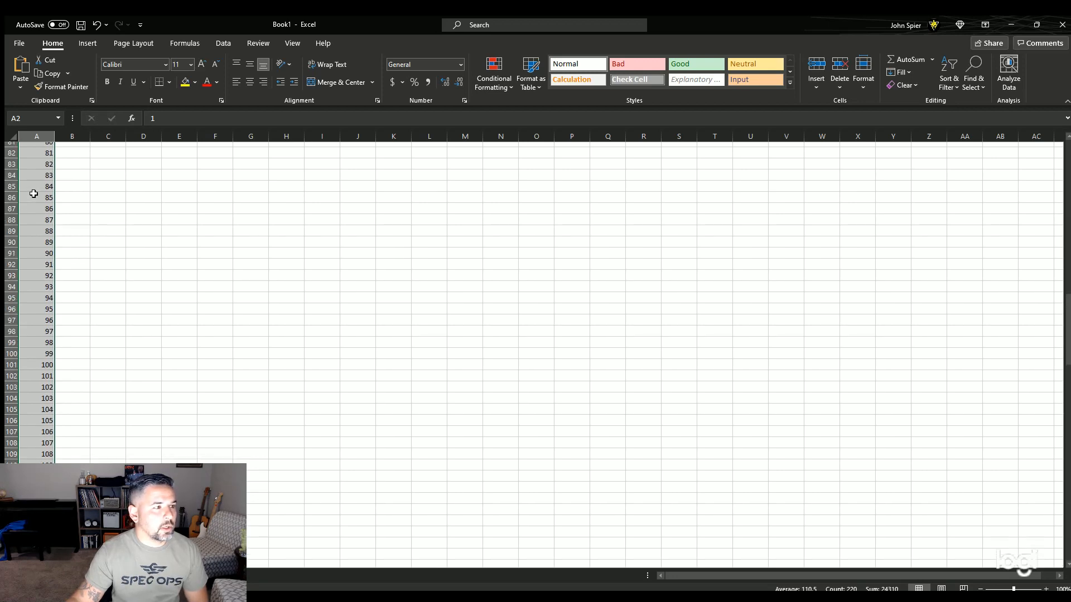
scroll(41, 193, "up", 3)
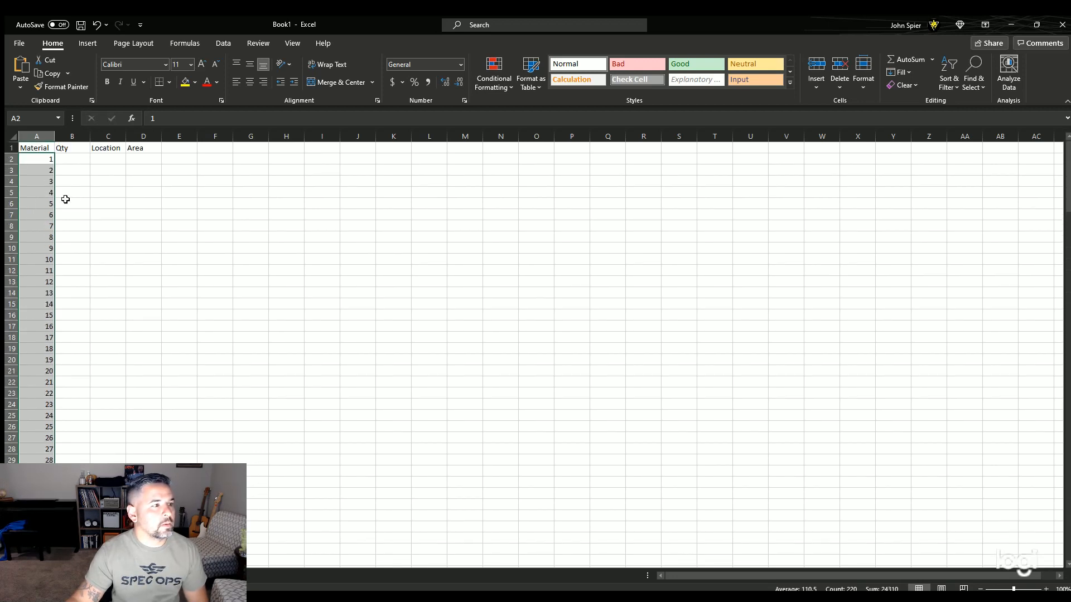
left_click(77, 202)
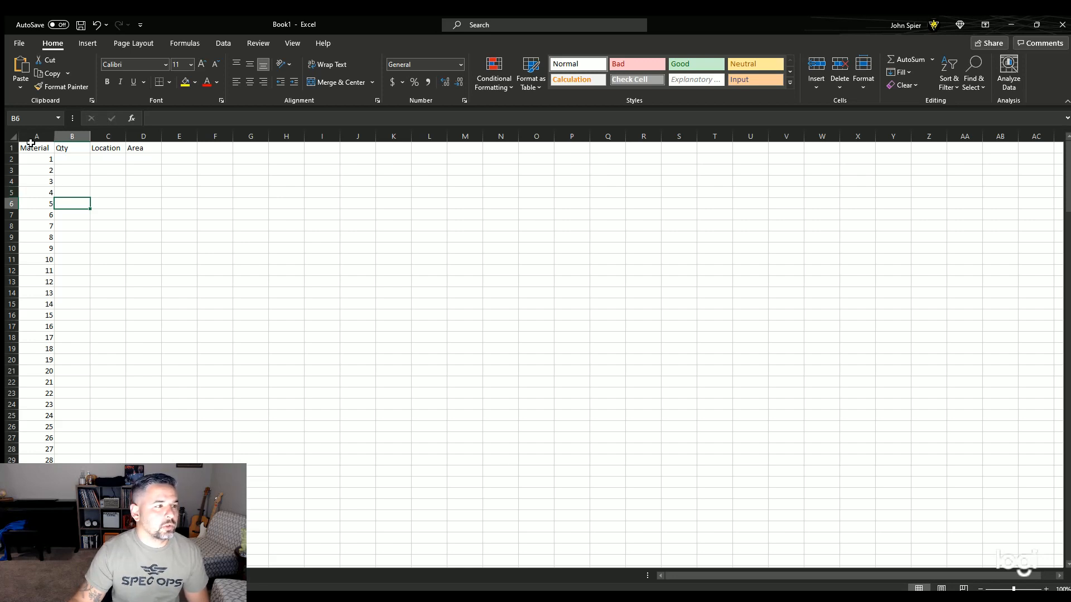
Step: Apply borders around each header cell in the range A1:D1
left_click_drag(28, 148, 142, 135)
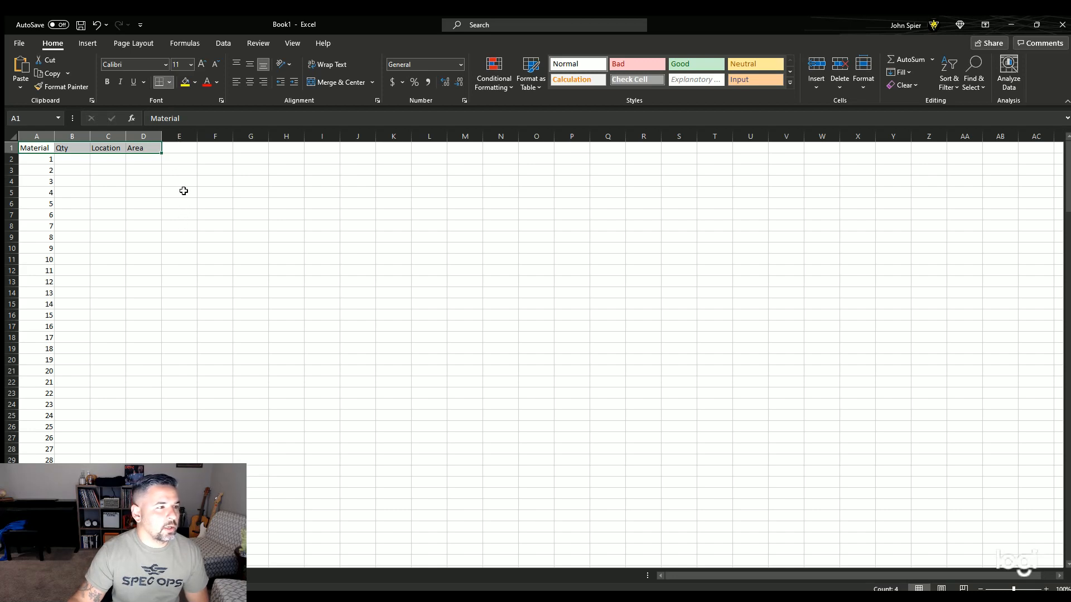
left_click(177, 225)
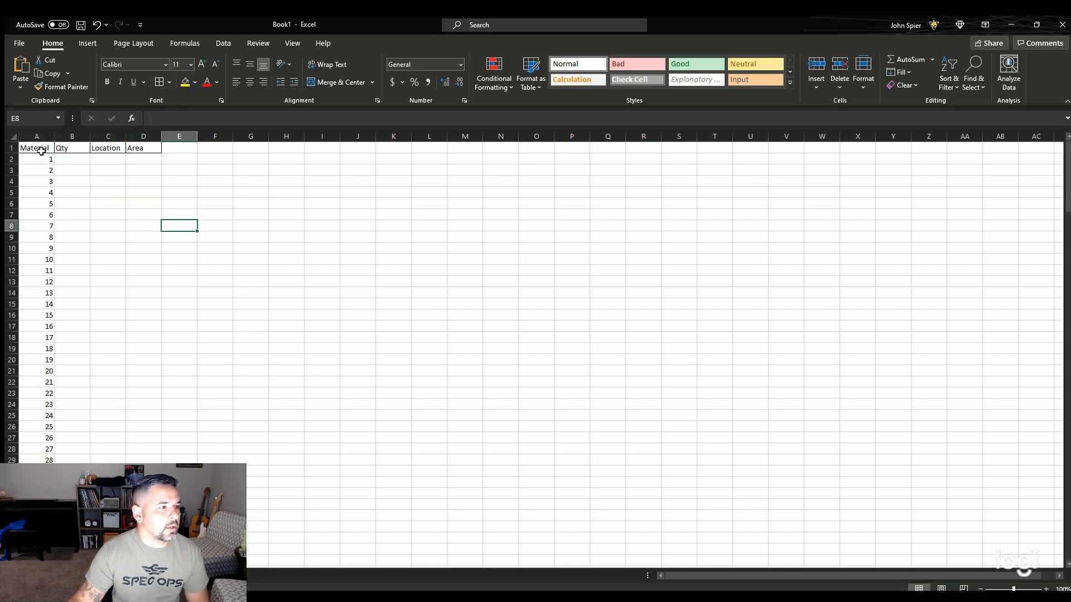
Step: Freeze the header row in row 1 and check it against the rows further down the sheet
scroll(44, 156, "down", 3)
scroll(39, 148, "up", 3)
scroll(43, 153, "down", 5)
scroll(63, 449, "down", 19)
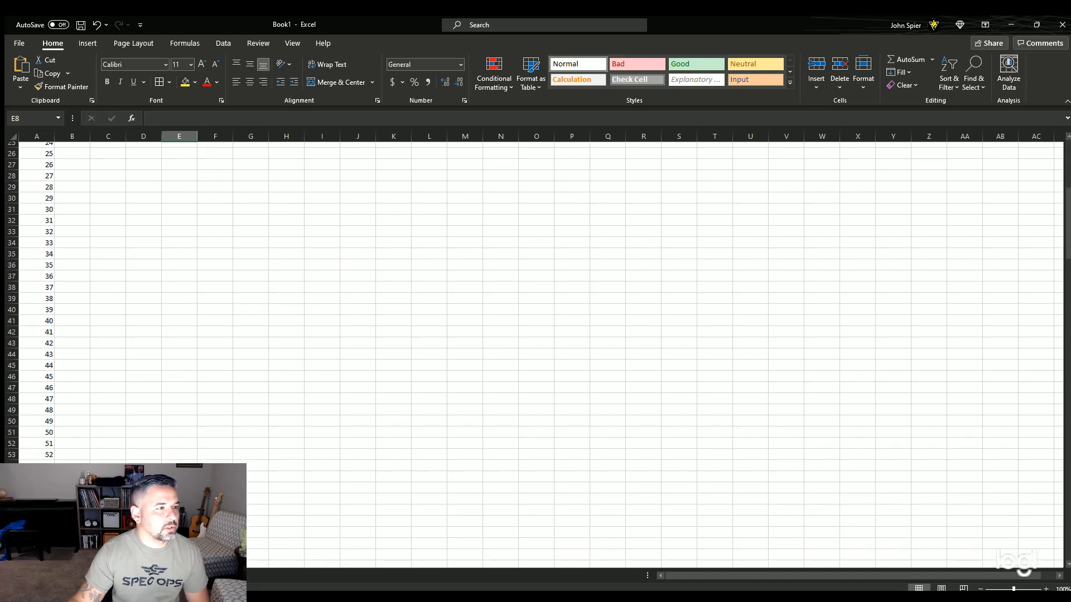
scroll(79, 382, "up", 20)
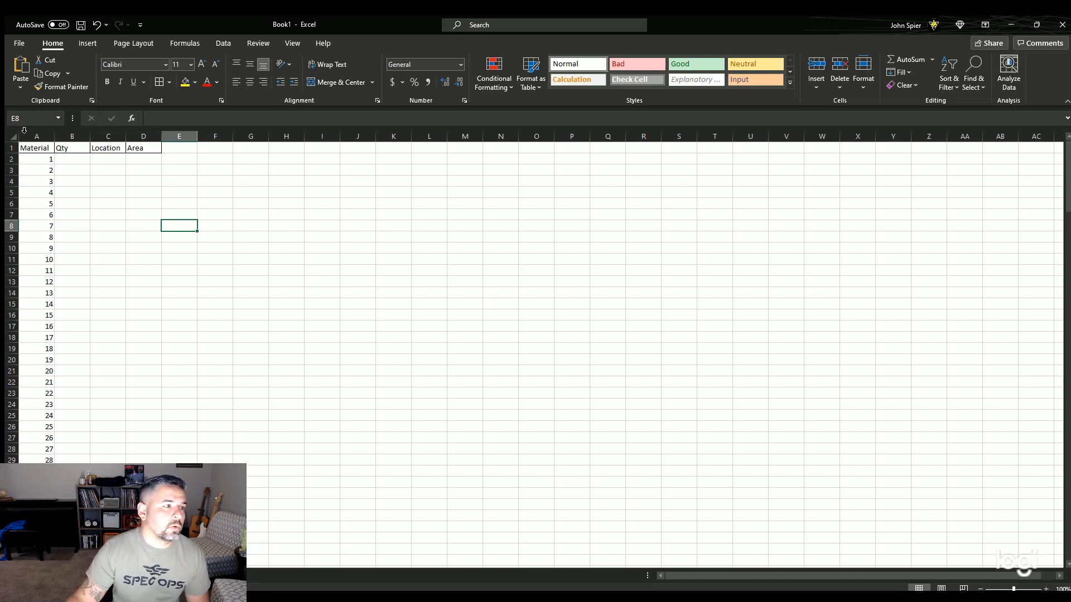
left_click(11, 148)
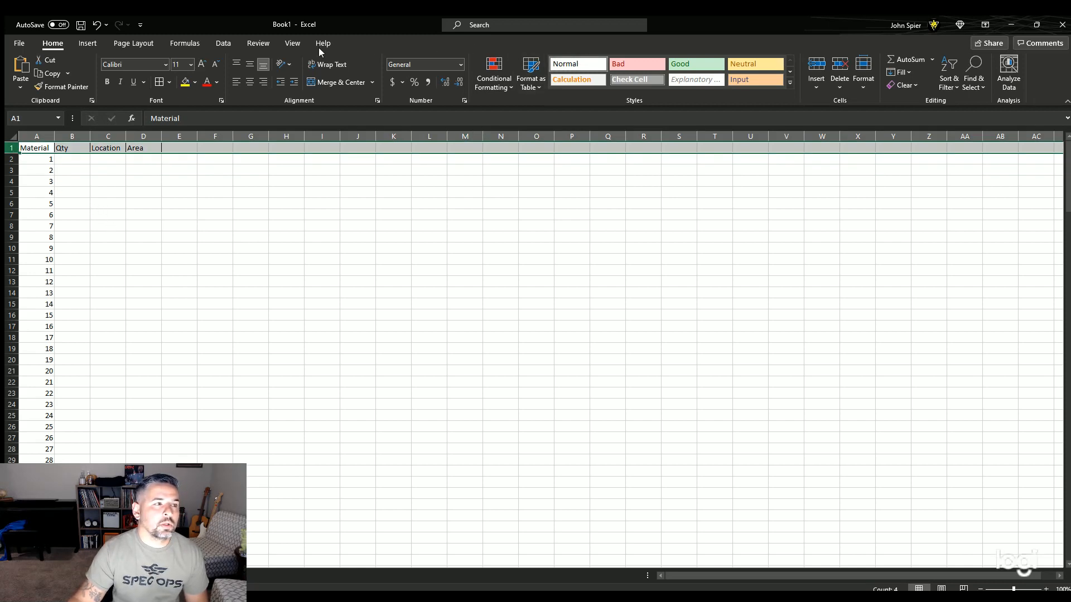
left_click(286, 45)
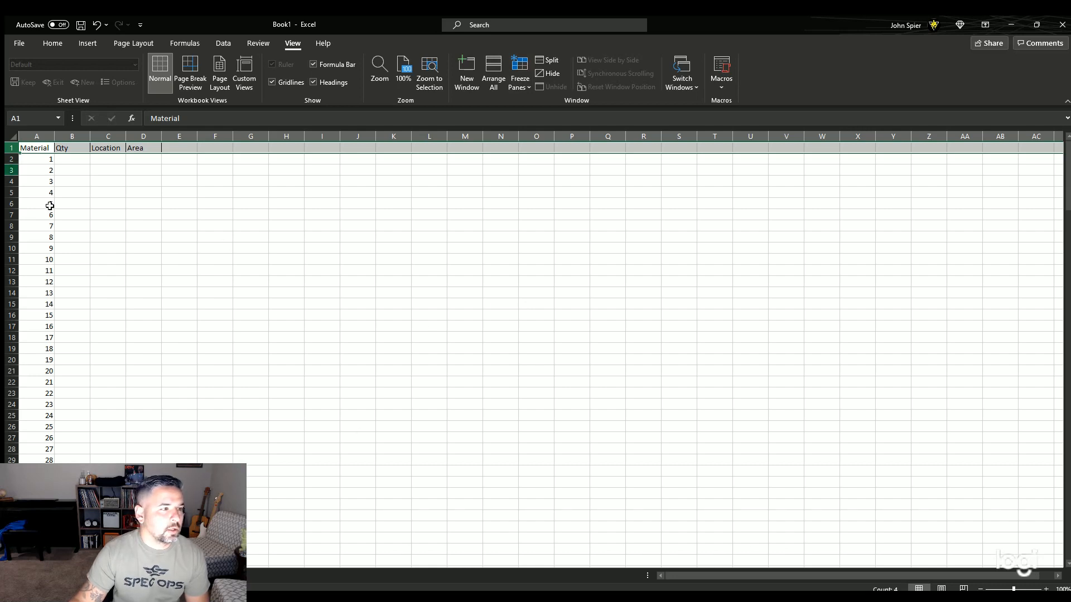
scroll(112, 179, "down", 5)
scroll(126, 180, "down", 14)
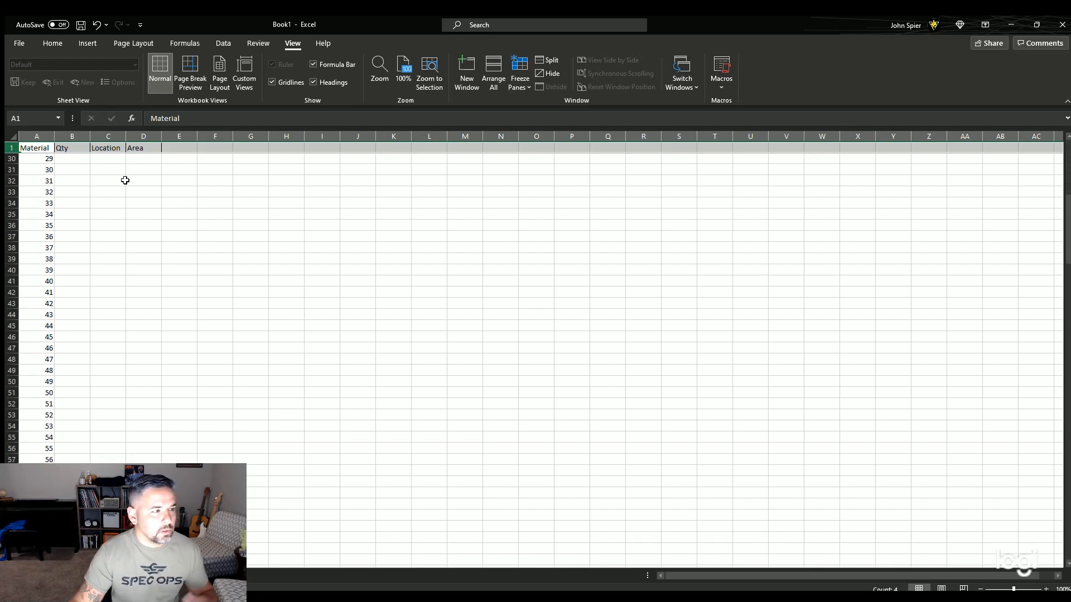
left_click(119, 192)
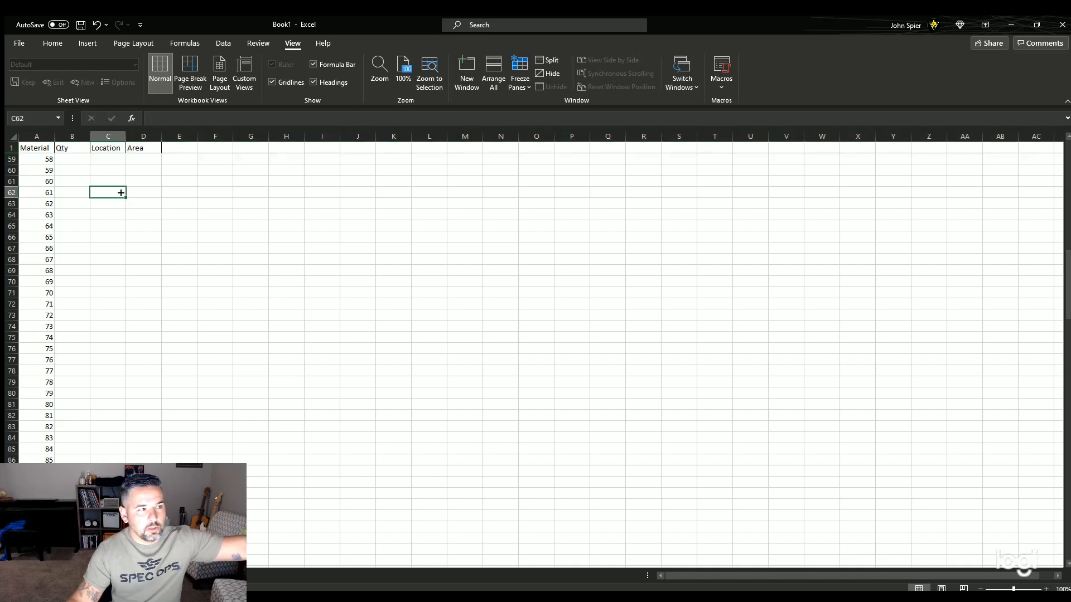
scroll(115, 203, "down", 13)
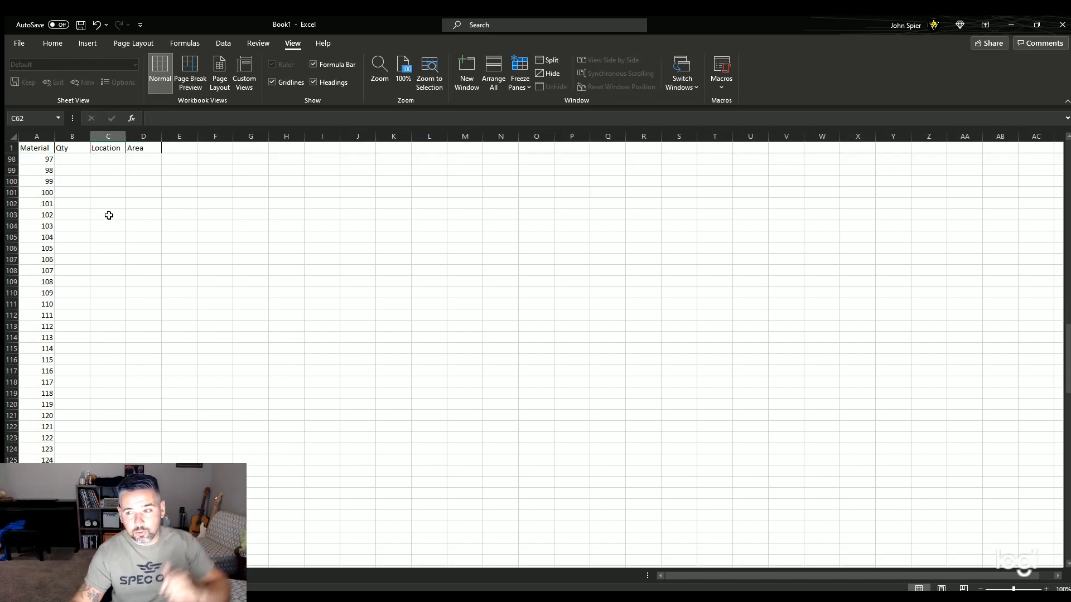
scroll(95, 219, "up", 11)
scroll(92, 220, "up", 20)
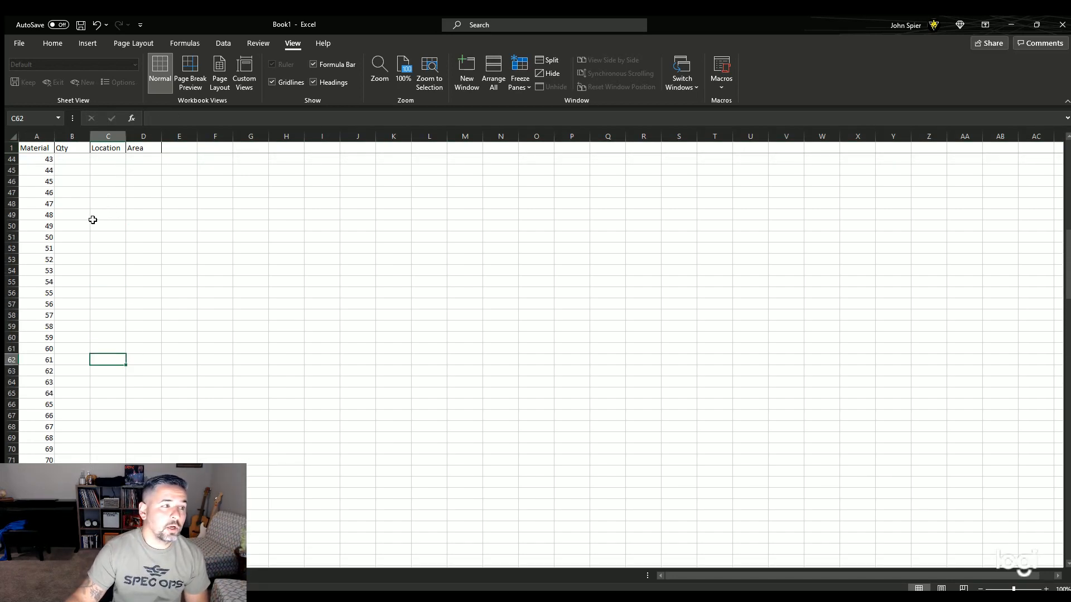
scroll(49, 269, "up", 1)
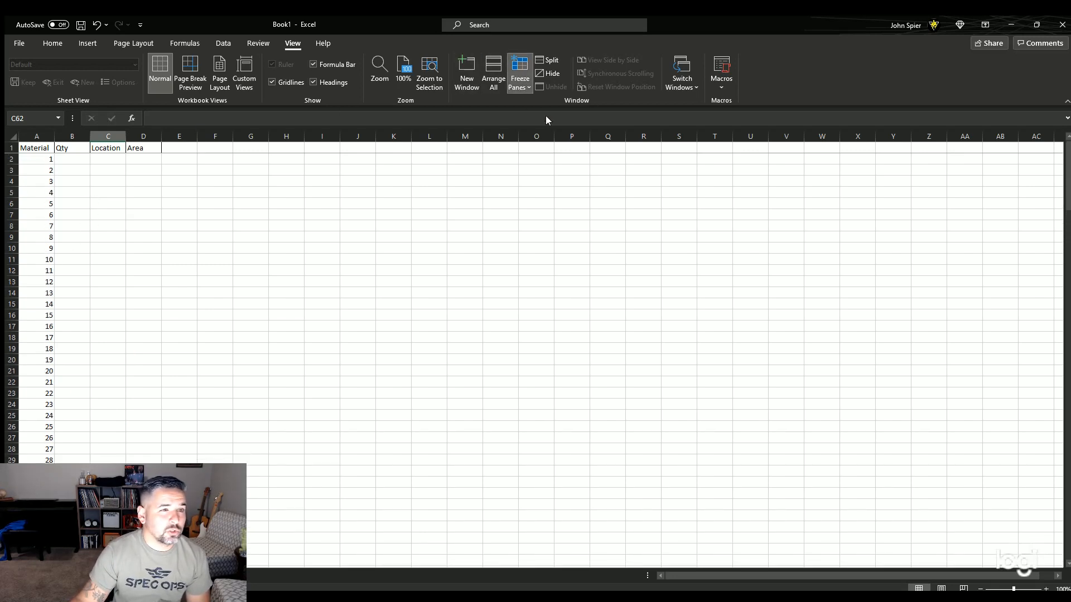
Step: Unfreeze the header row and check how the sheet scrolls without it
scroll(111, 409, "down", 15)
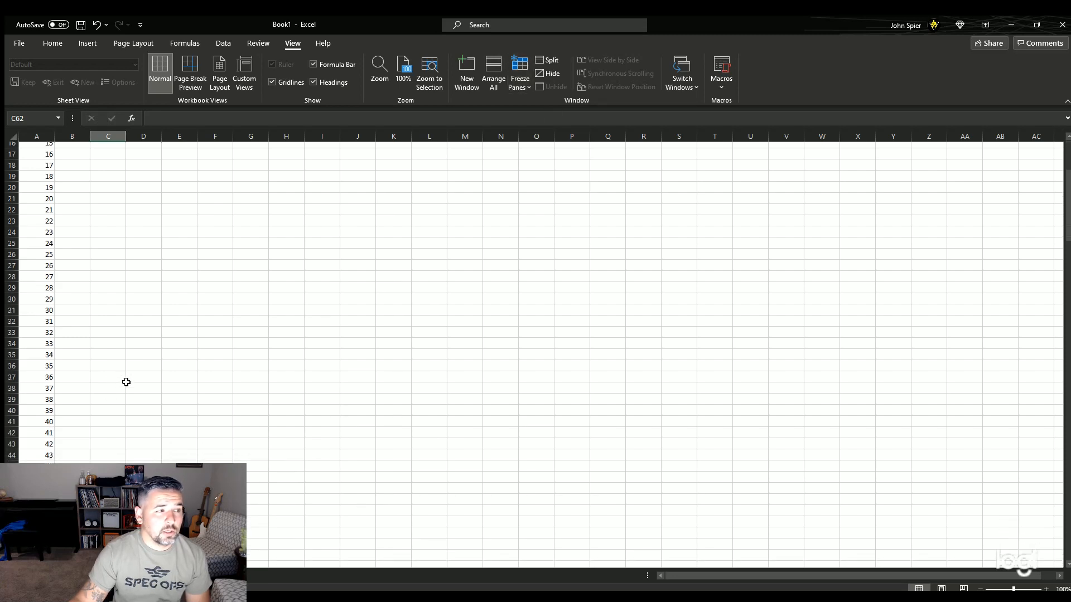